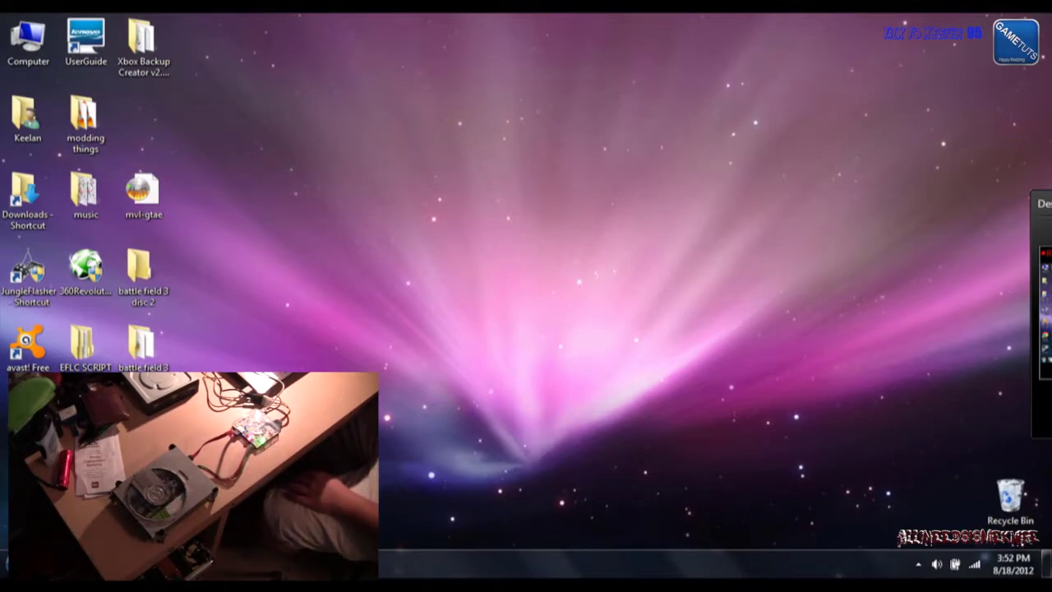
Review the Xbox Backup Creator options and available drive speeds, keeping 12x, and return to the disc-reading settings
drag(339, 111, 798, 39)
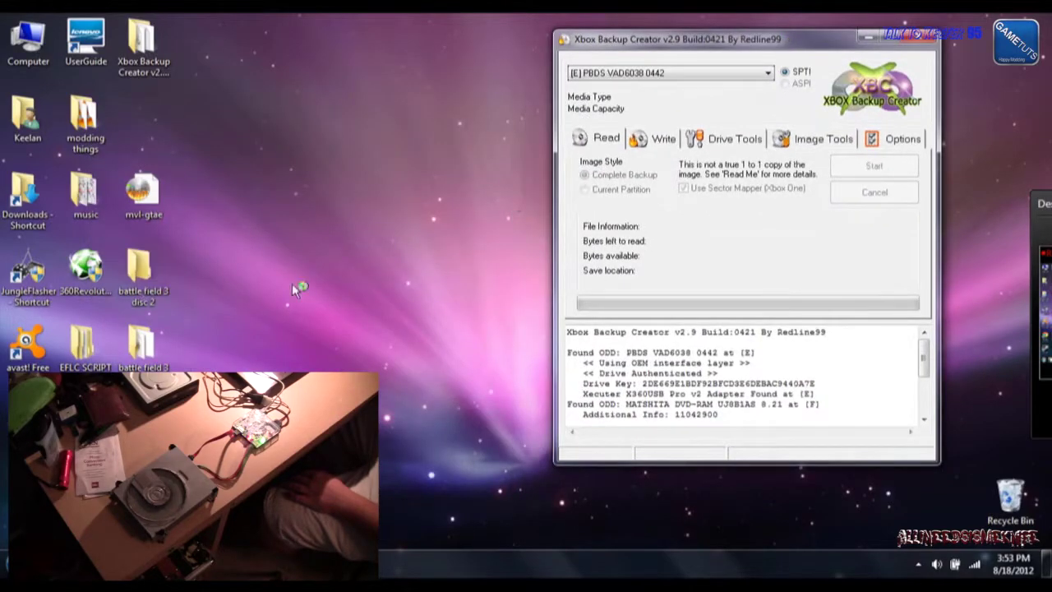
click(903, 140)
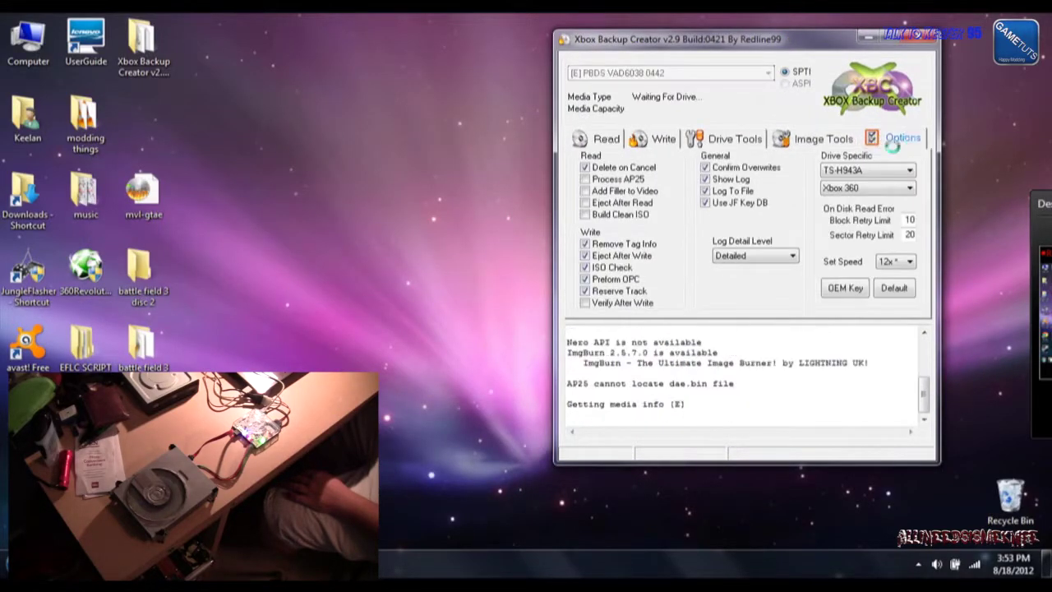
click(605, 141)
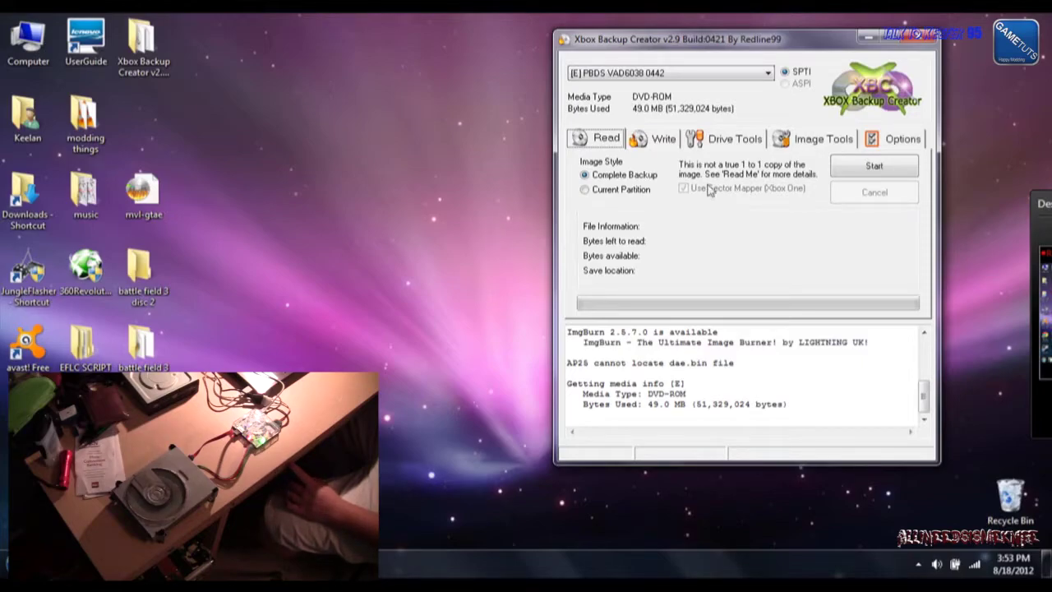
click(897, 140)
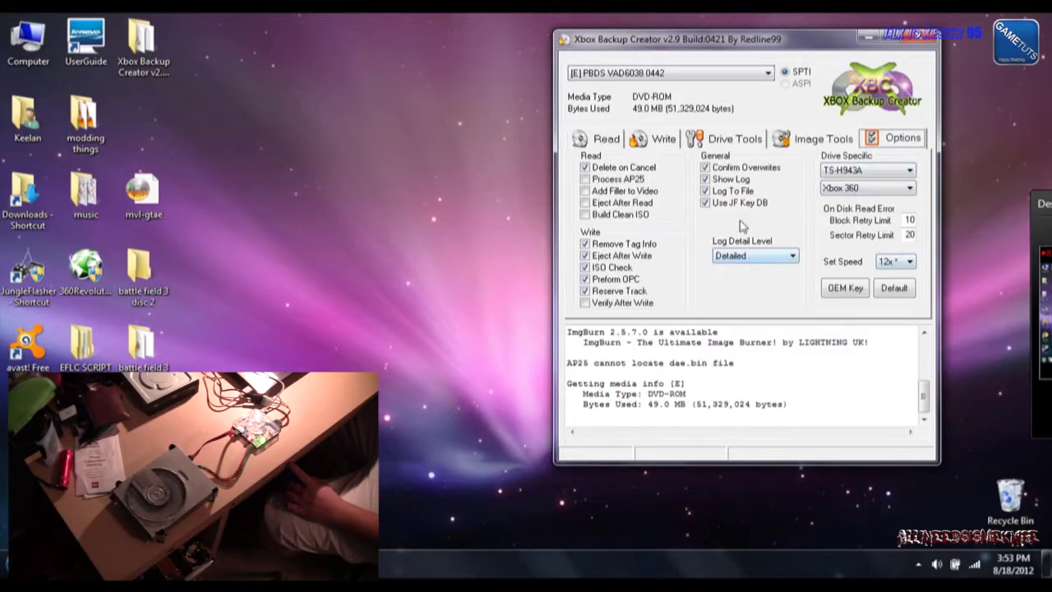
click(893, 264)
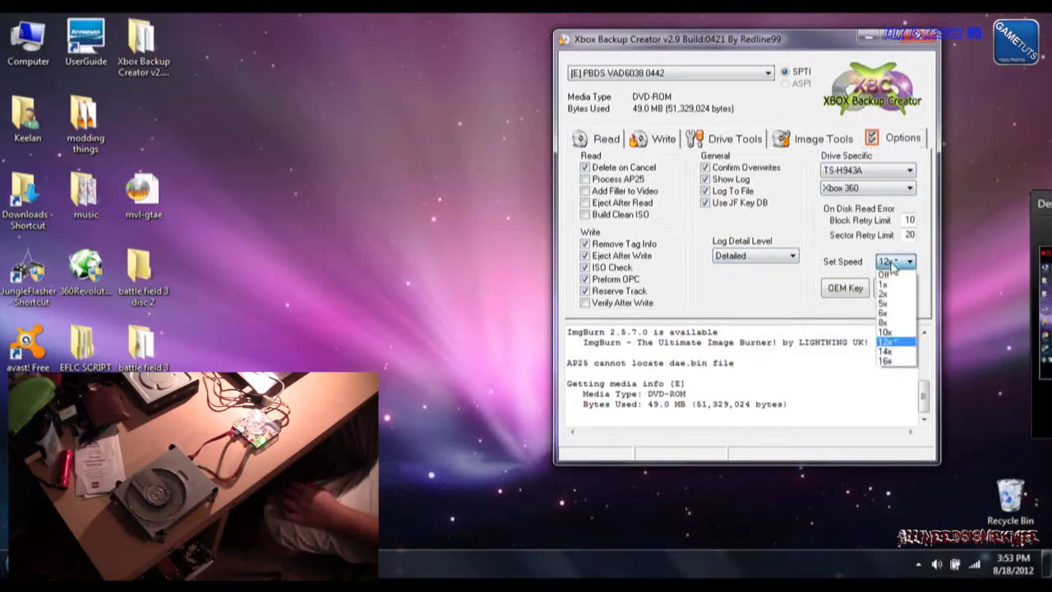
click(889, 275)
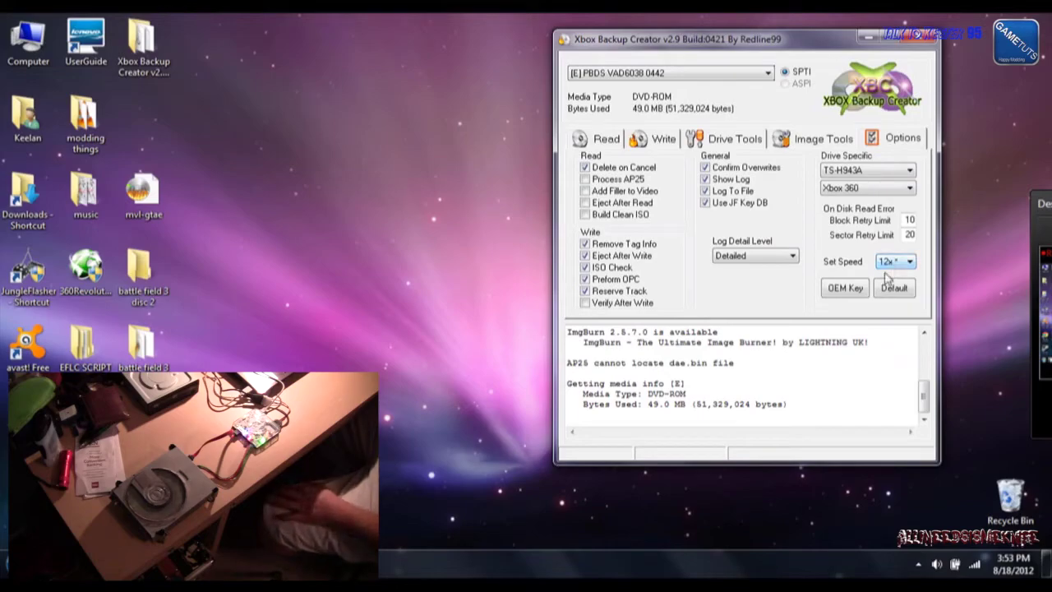
click(608, 140)
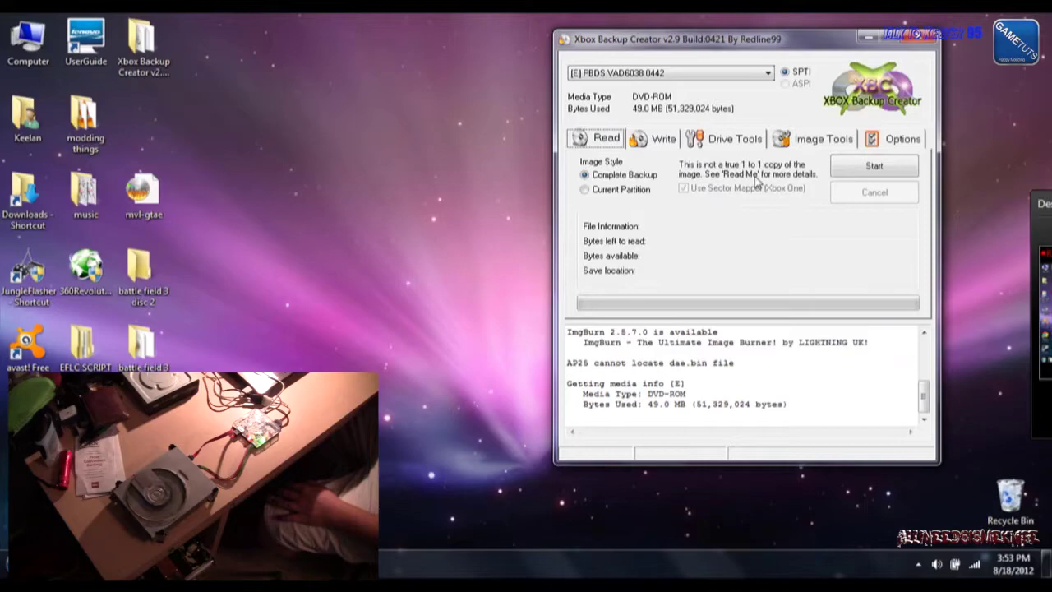
Start a Complete Backup of the disc and choose the desktop folder "battle field 3 disc 2" as the save location
click(855, 169)
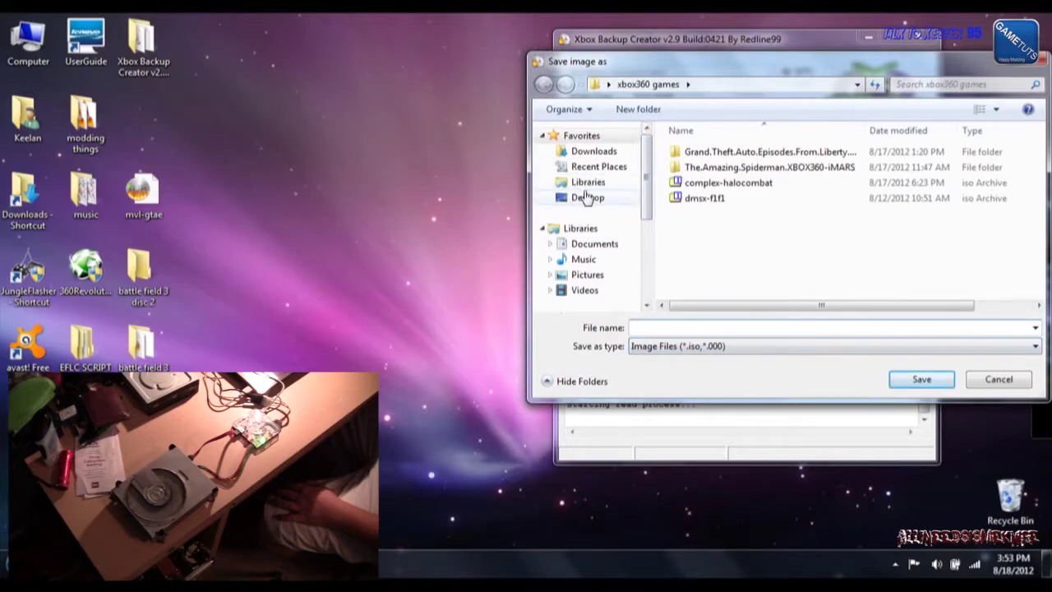
click(584, 197)
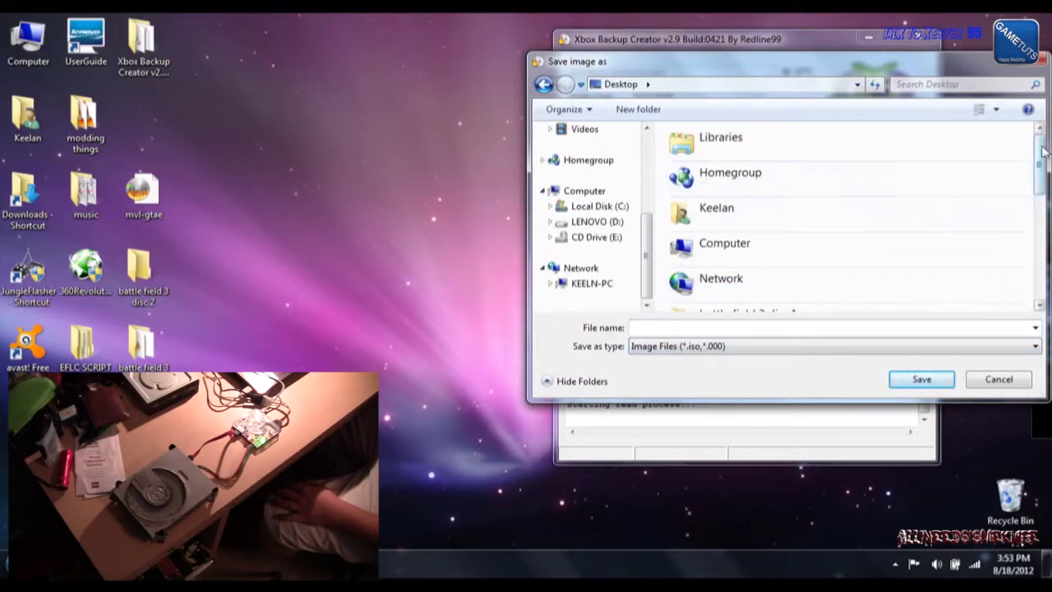
drag(1042, 155, 1042, 183)
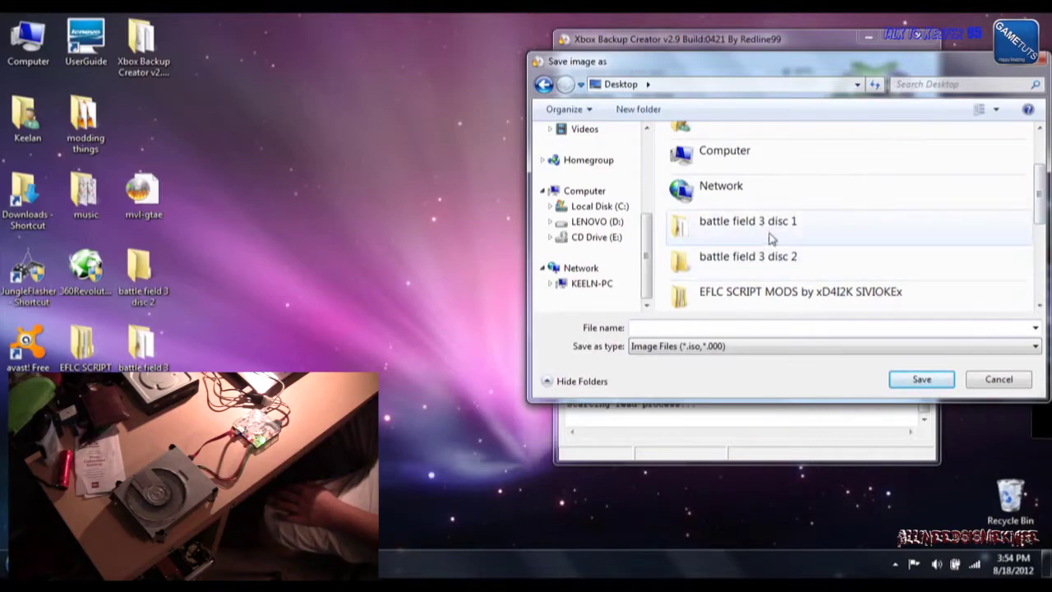
click(755, 261)
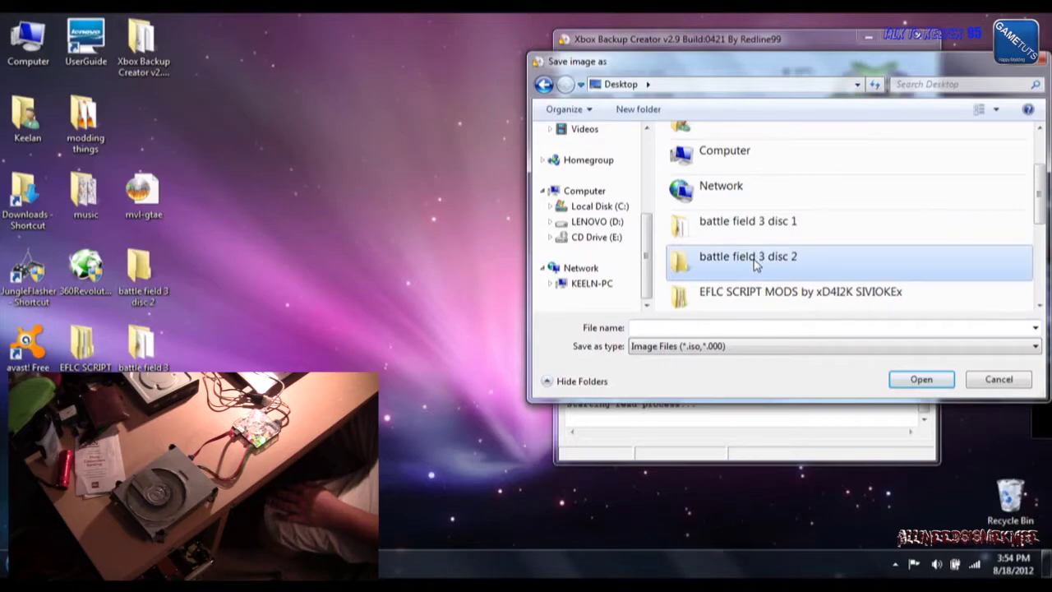
click(755, 265)
click(924, 383)
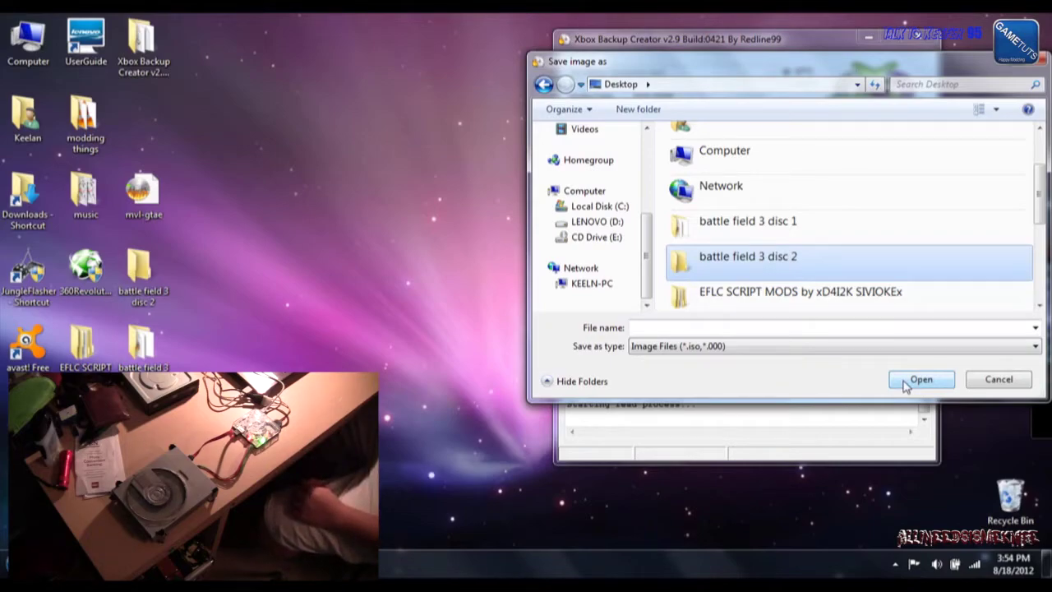
click(905, 387)
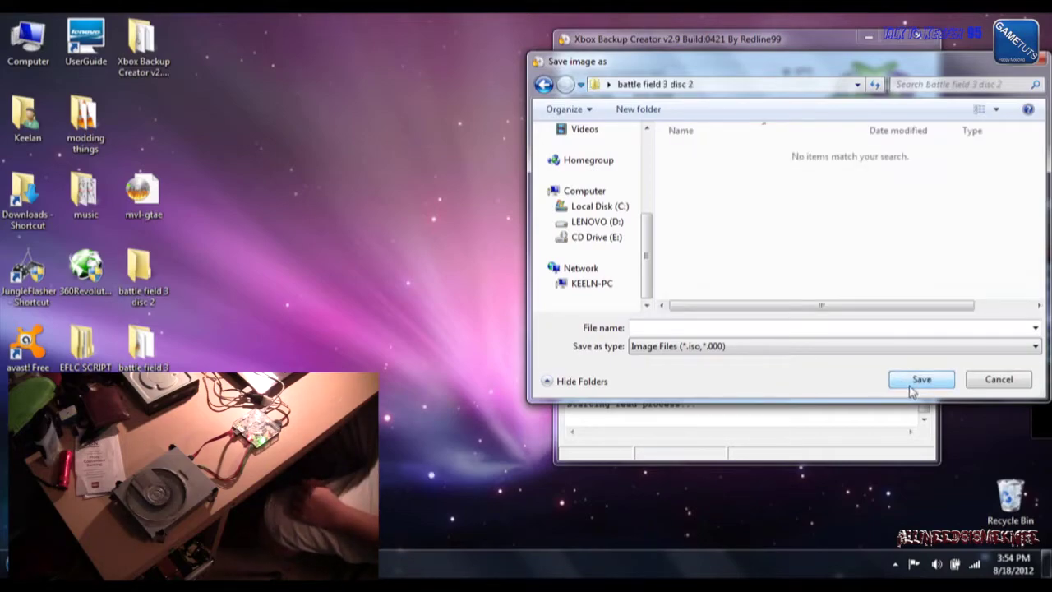
Name the image file "battle field disc 2" and save it to begin reading the disc
click(768, 327)
text(ba)
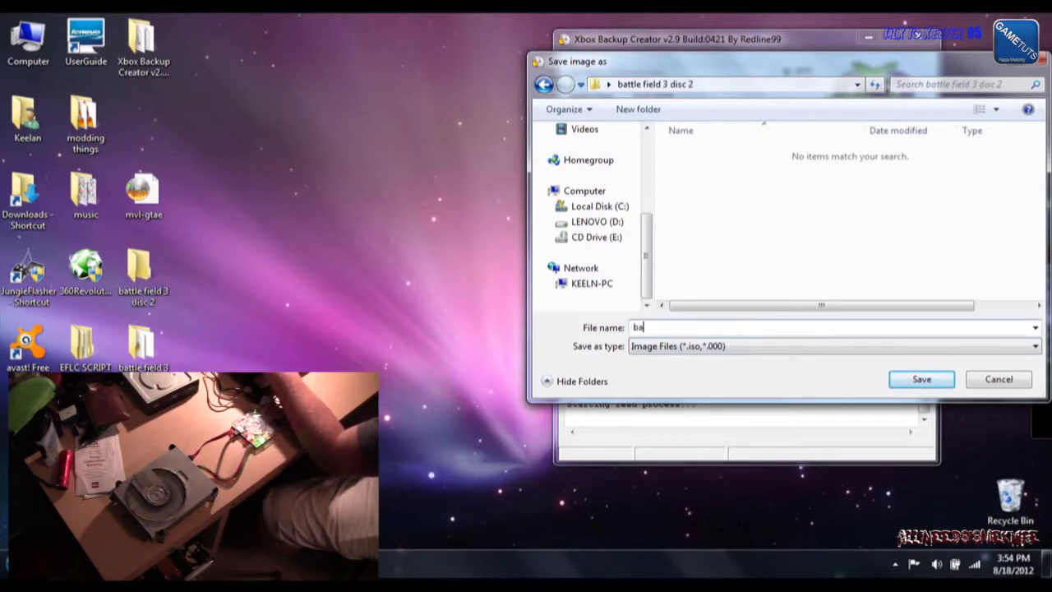
text(ttle fi)
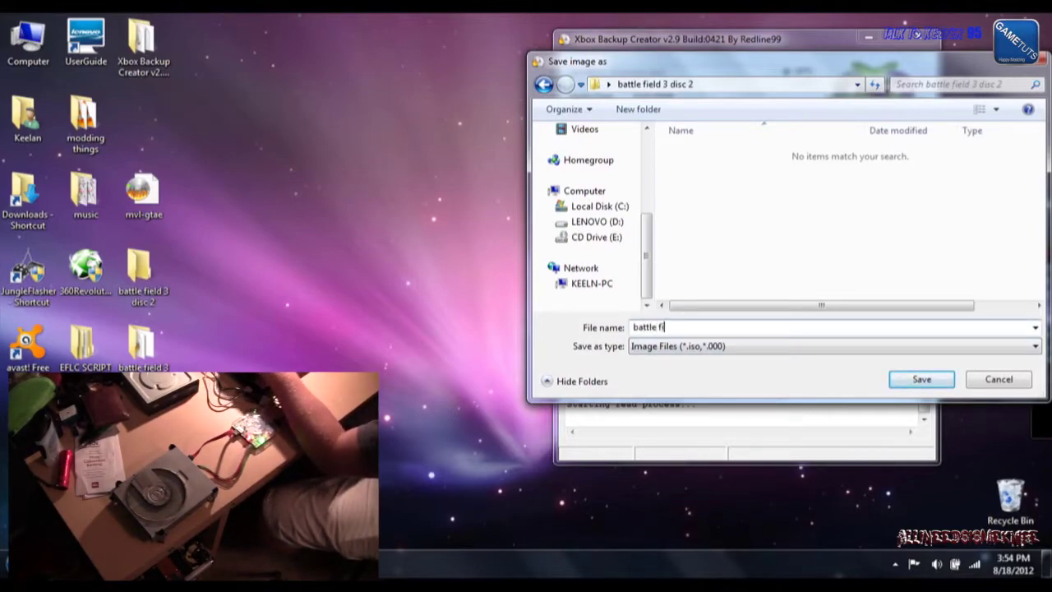
text(eld )
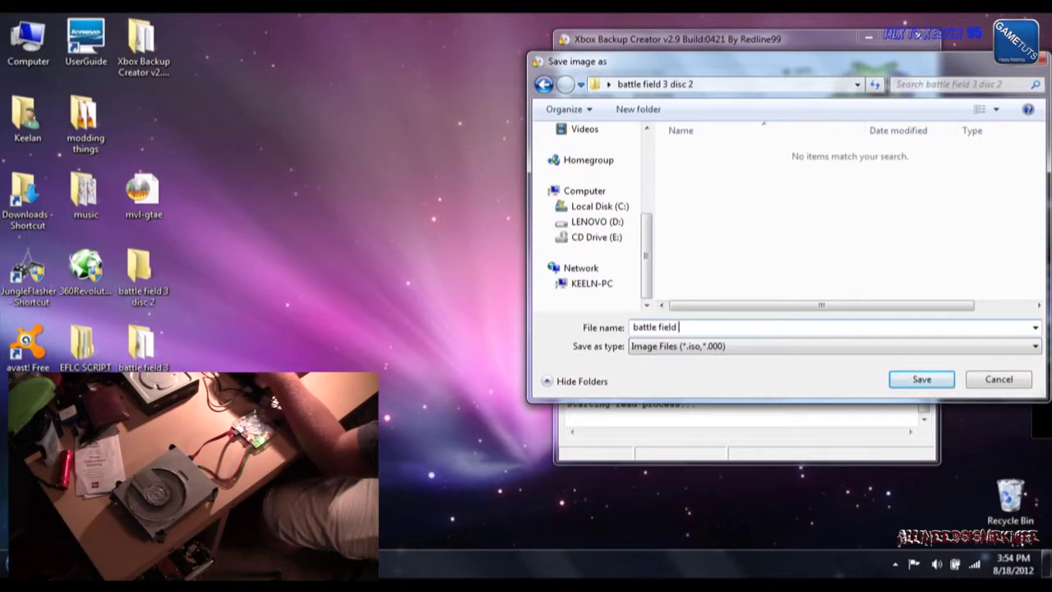
text(disc 2)
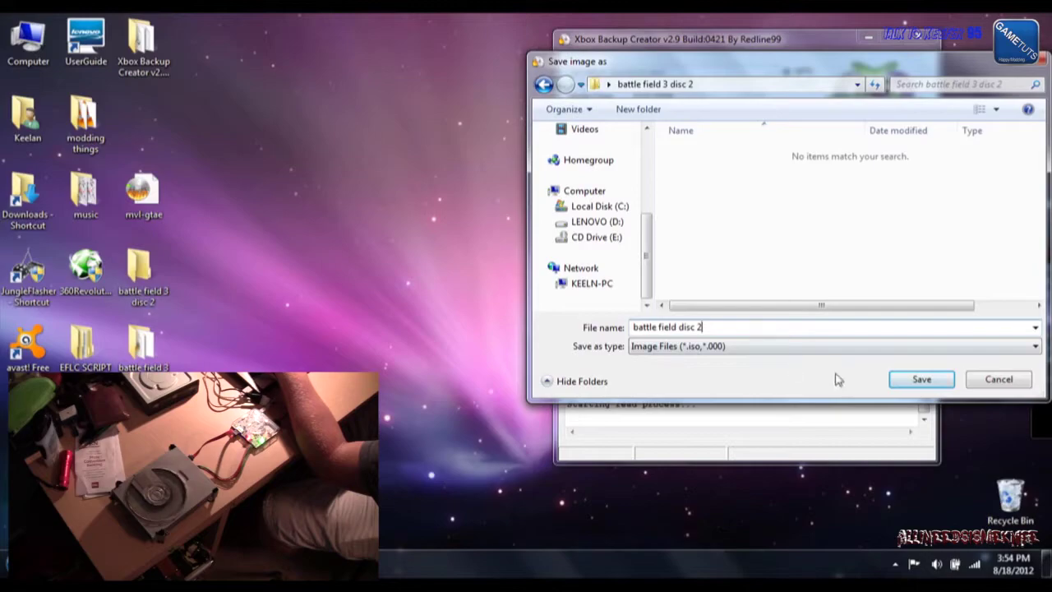
click(919, 380)
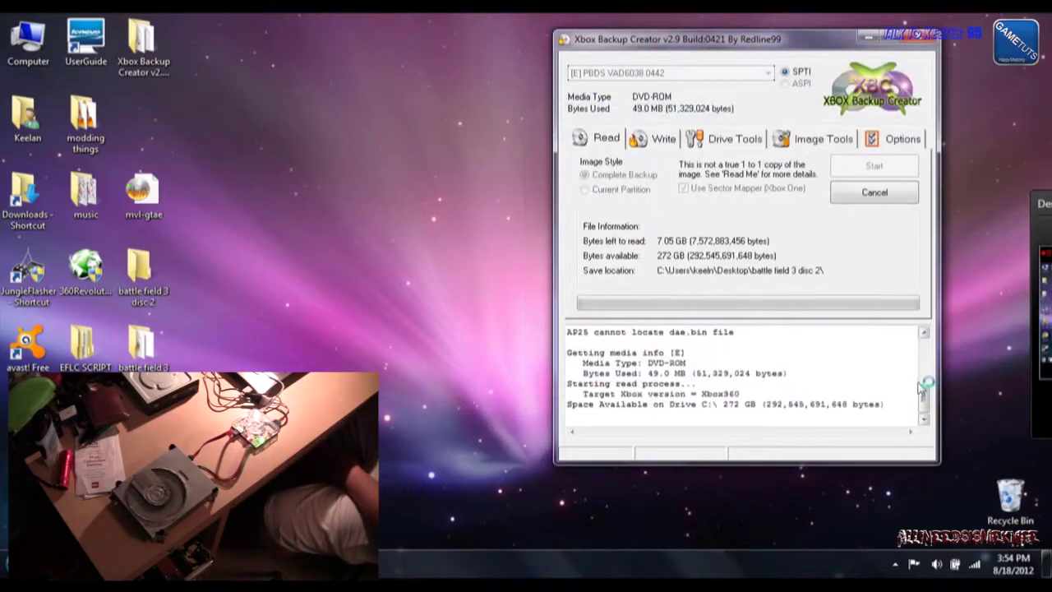
Dismiss the read completion notice and check the saved image files in the "battle field 3 disc 2" folder
drag(697, 39, 590, 23)
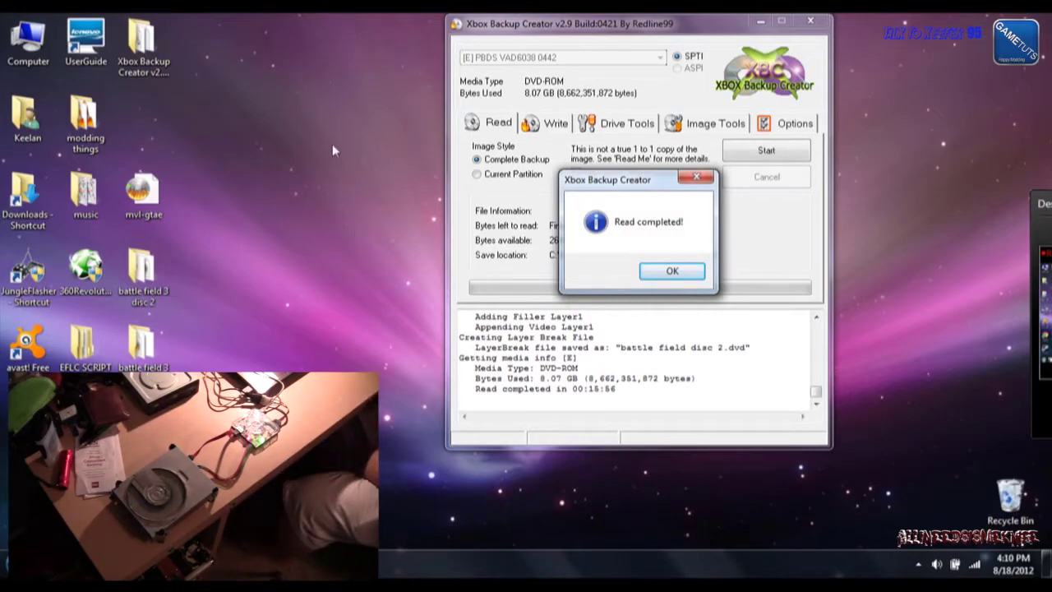
click(672, 271)
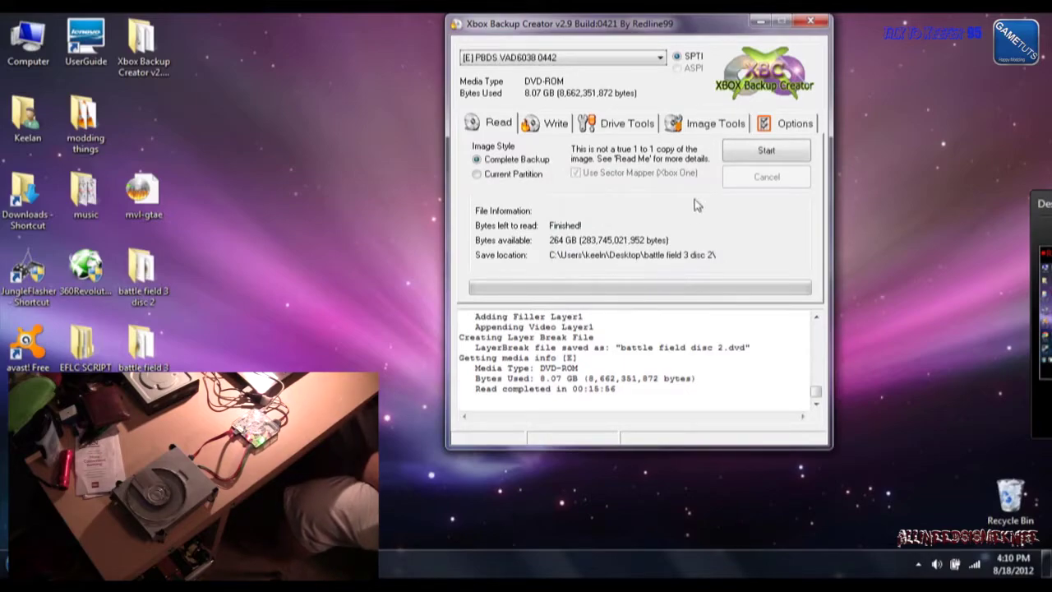
click(142, 280)
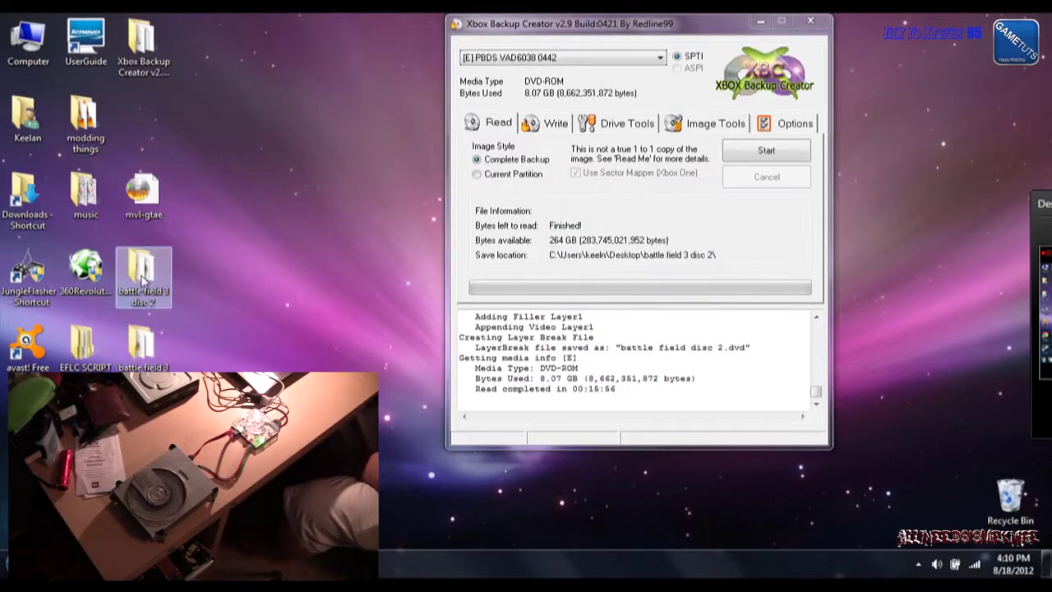
double_click(141, 280)
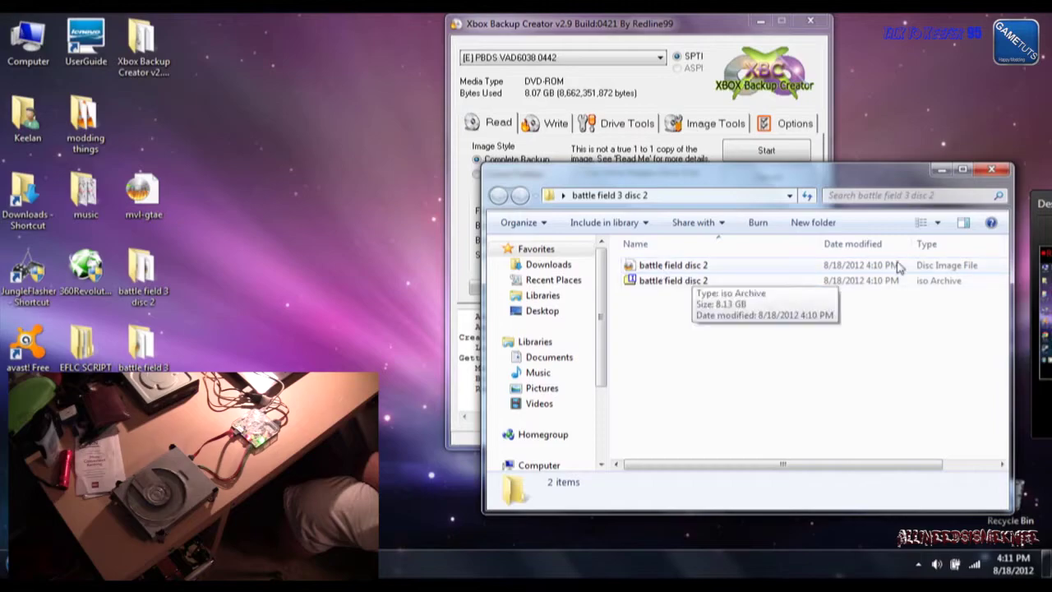
click(1001, 171)
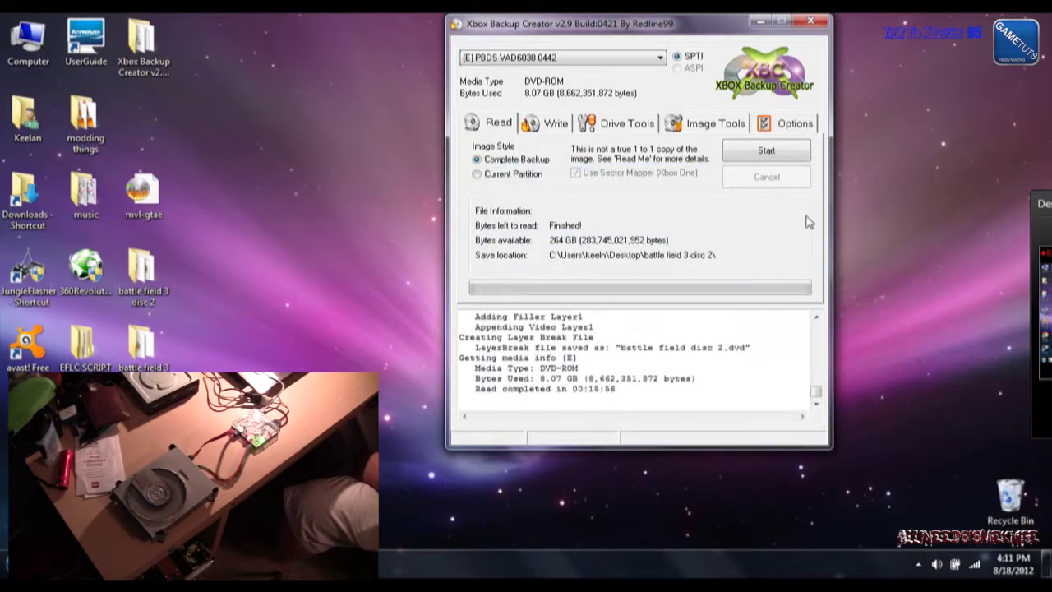
Switch to abgx360 GUI and set SplitVid to "Add it if it doesn't exist or isn't valid"
click(760, 21)
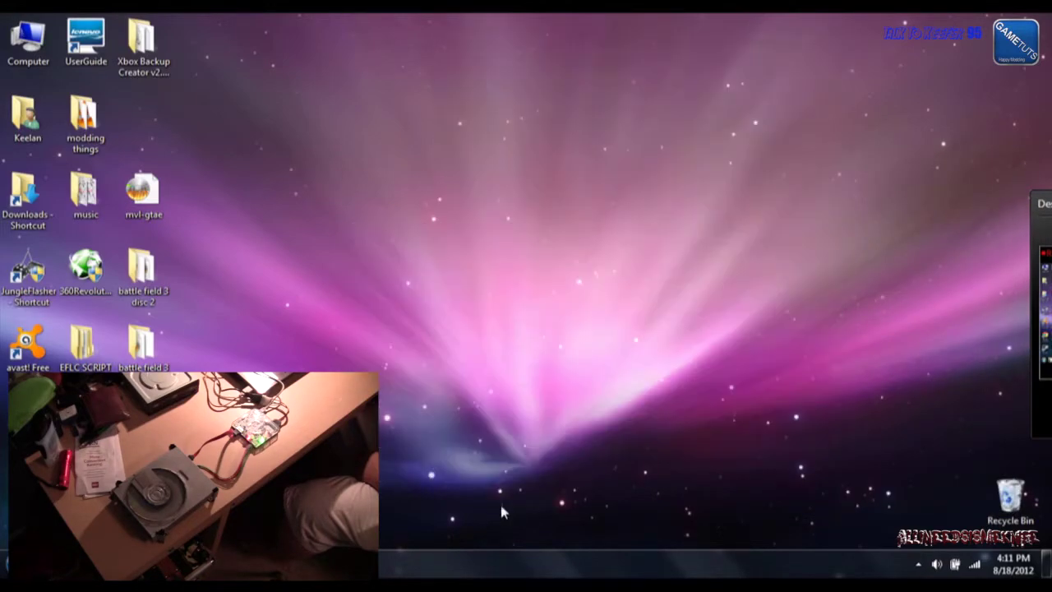
click(4, 566)
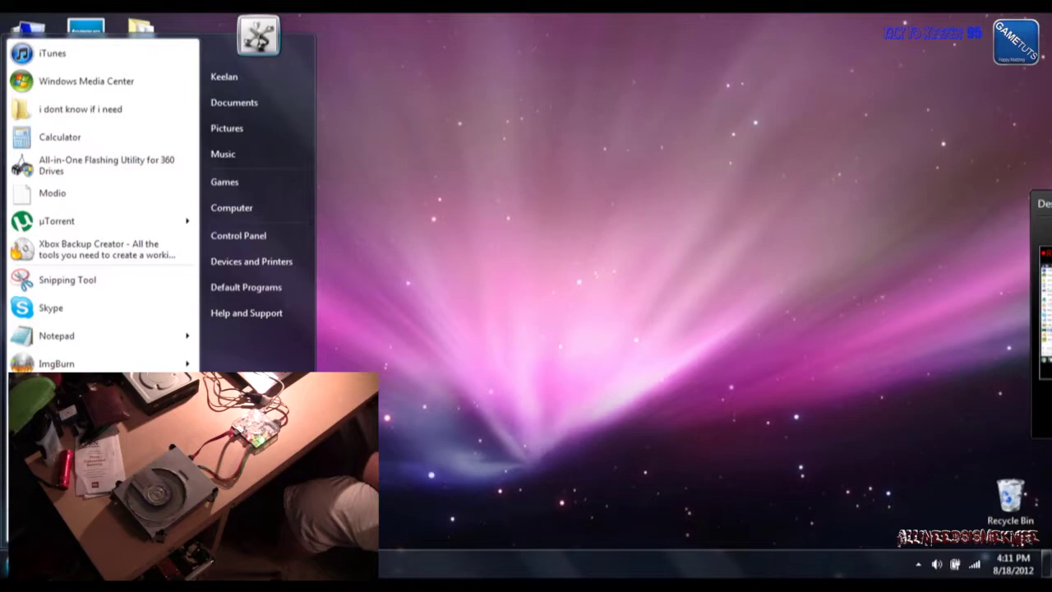
click(82, 392)
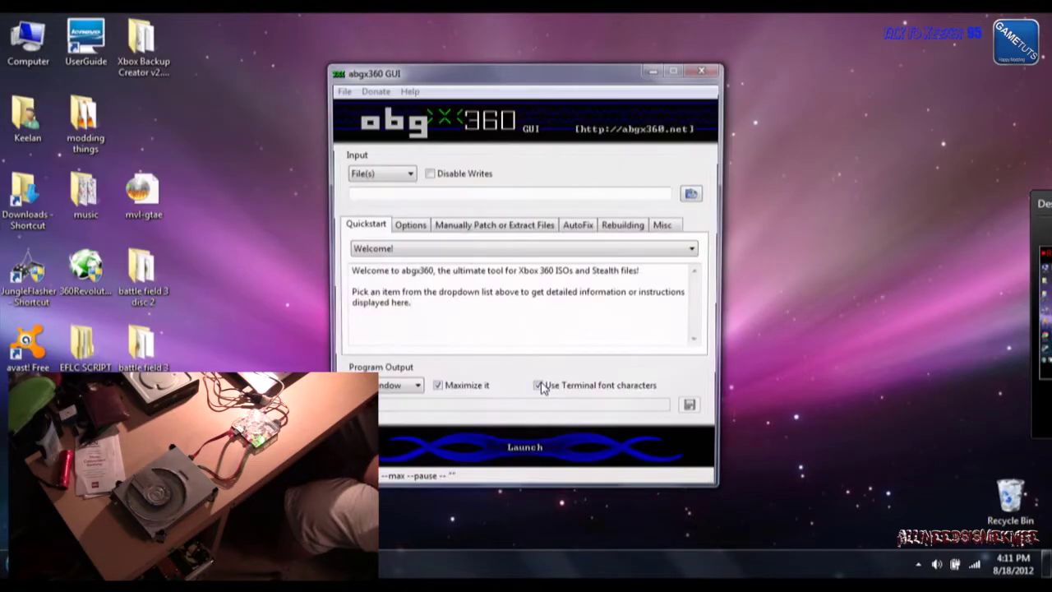
click(668, 224)
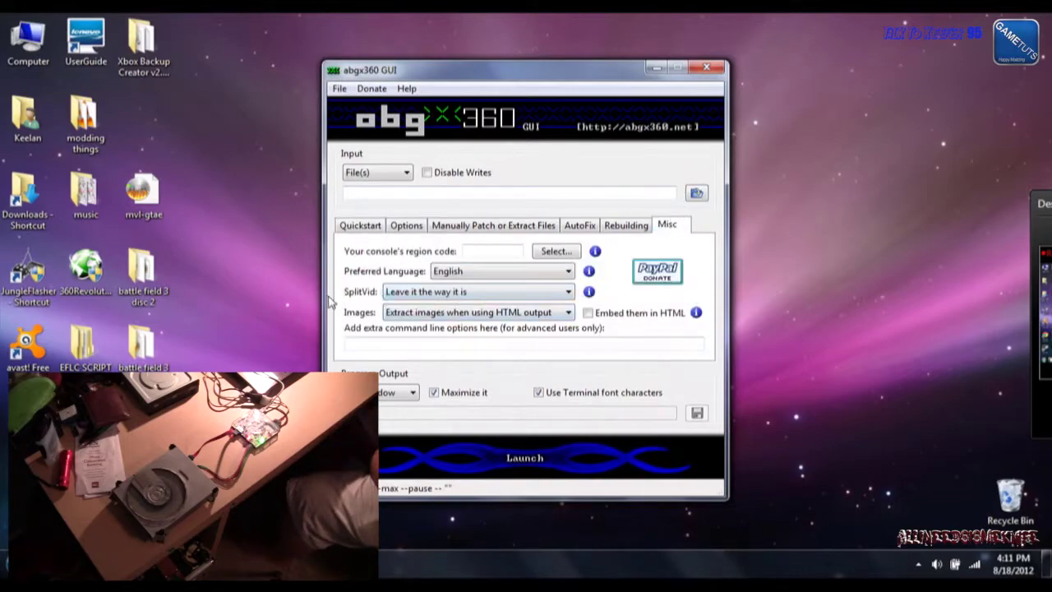
click(418, 294)
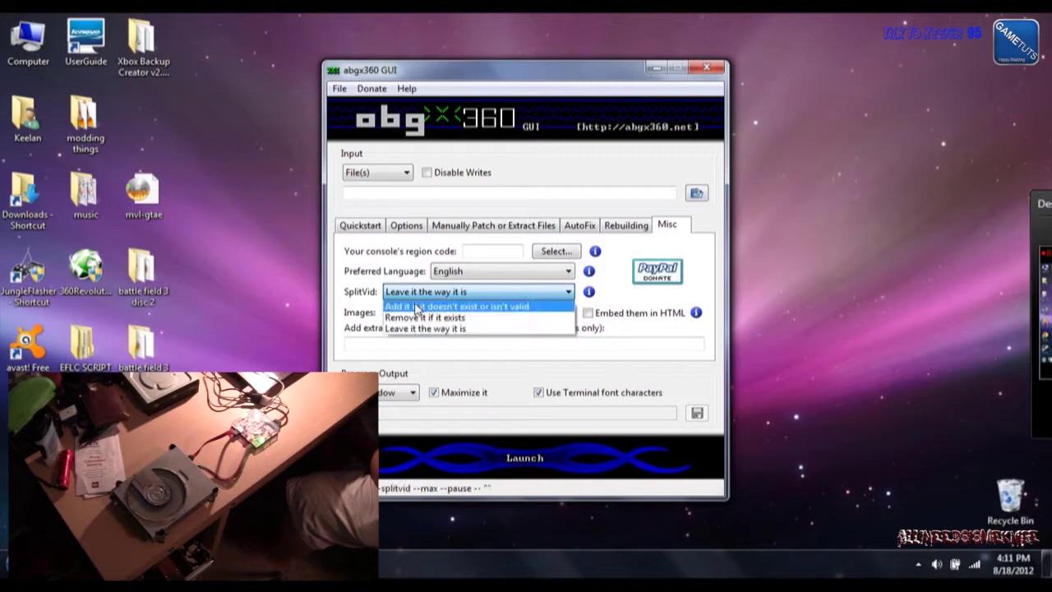
click(417, 307)
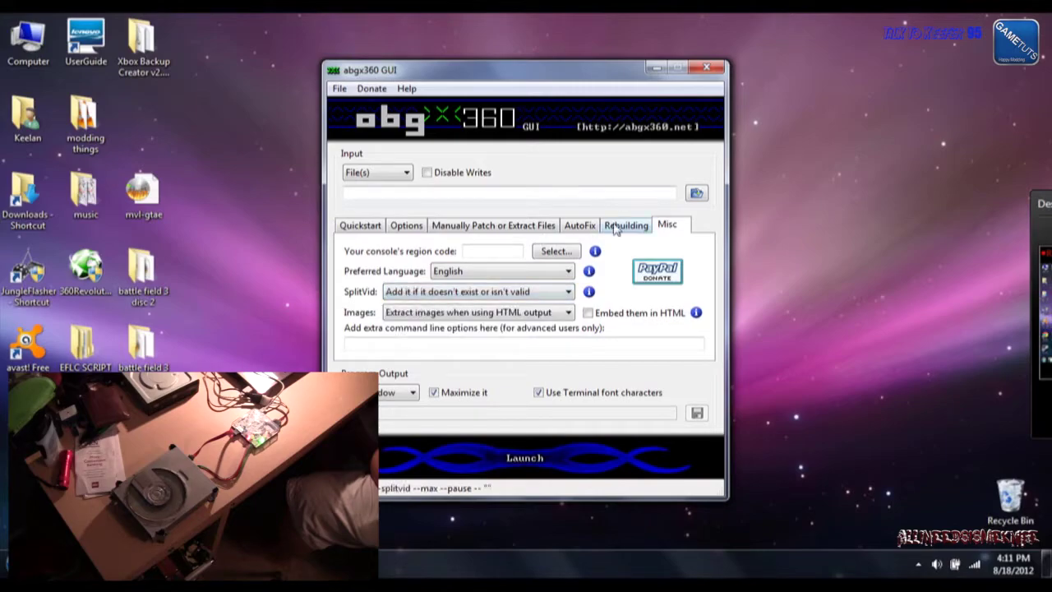
Set the AutoFix threshold to Level 3 and look through the remaining option pages back to Quickstart
click(619, 227)
click(580, 224)
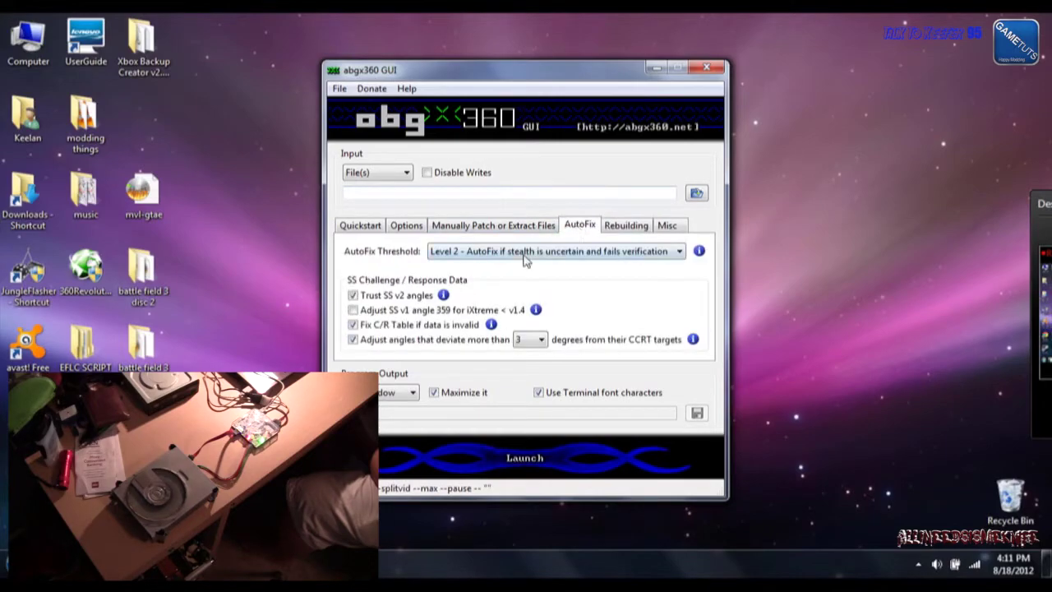
click(525, 253)
click(520, 267)
click(491, 225)
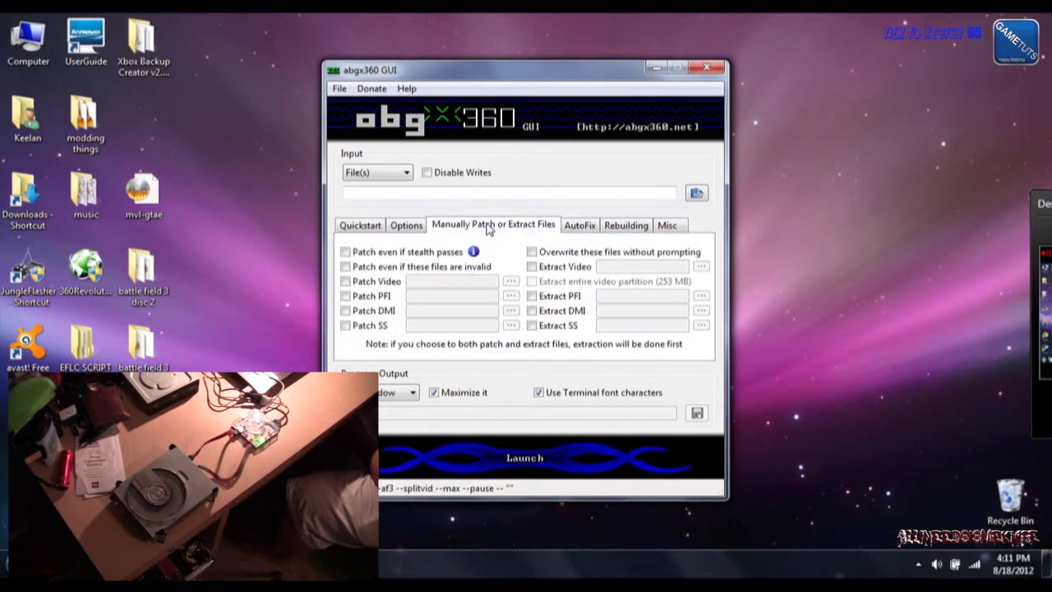
click(408, 226)
click(362, 225)
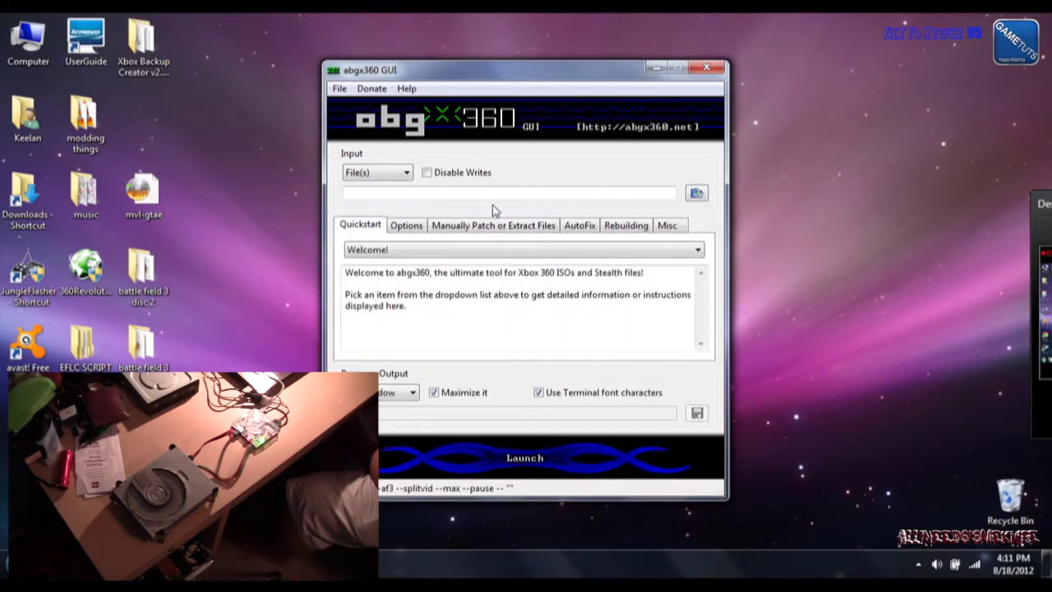
Load "battle field disc 2.iso" from the desktop folder "battle field 3 disc 2" as the input file
click(698, 193)
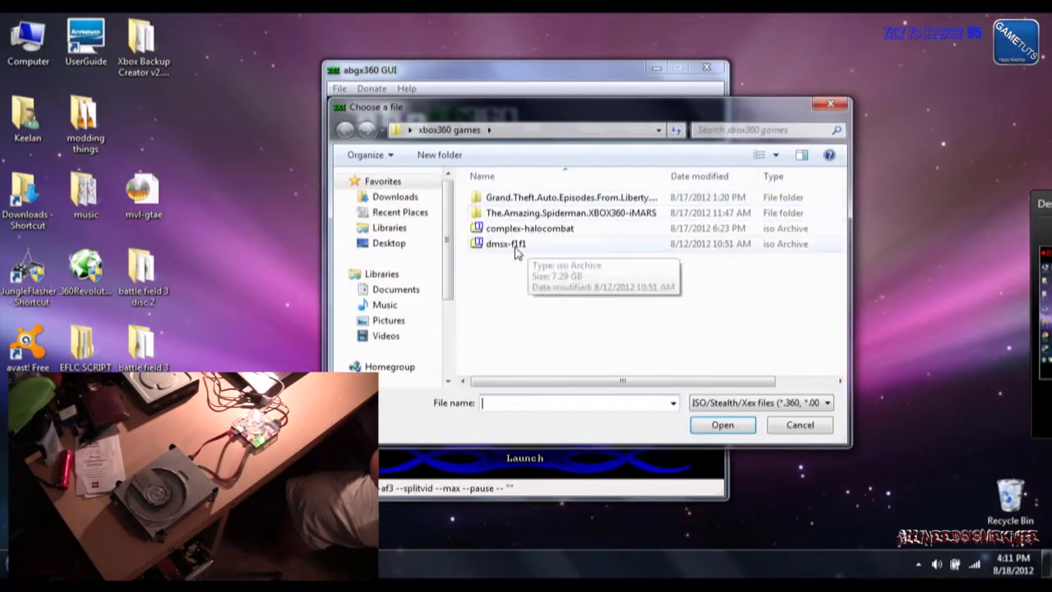
click(391, 244)
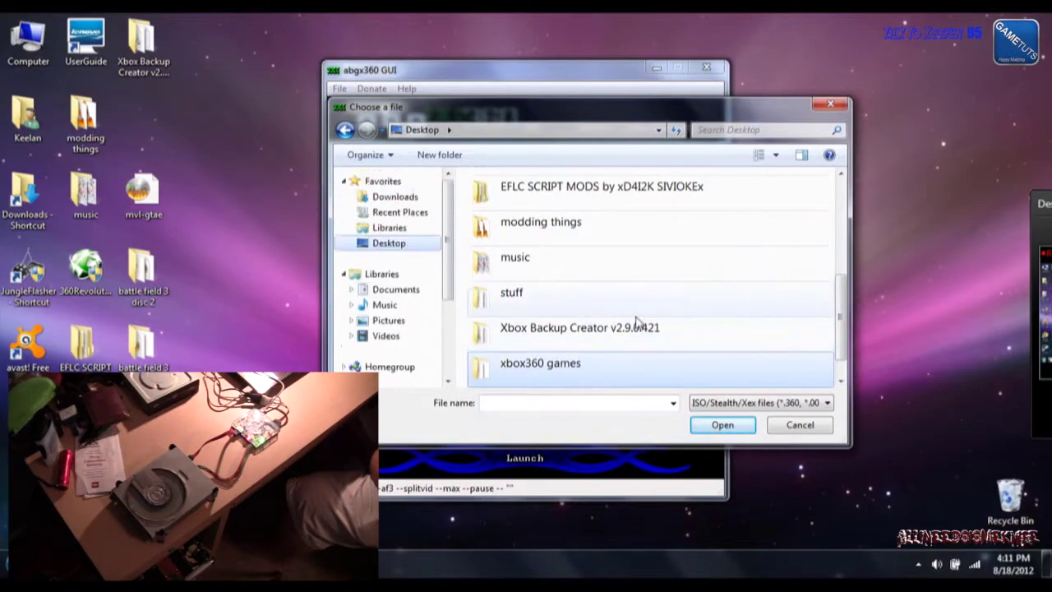
scroll(781, 329, down, 1)
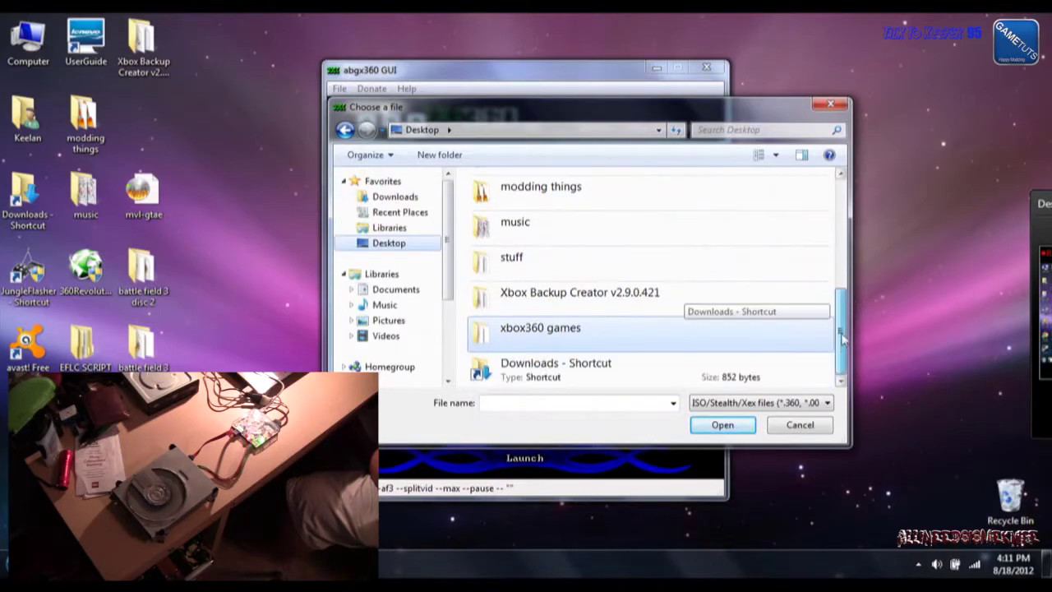
scroll(781, 312, up, 4)
double_click(509, 289)
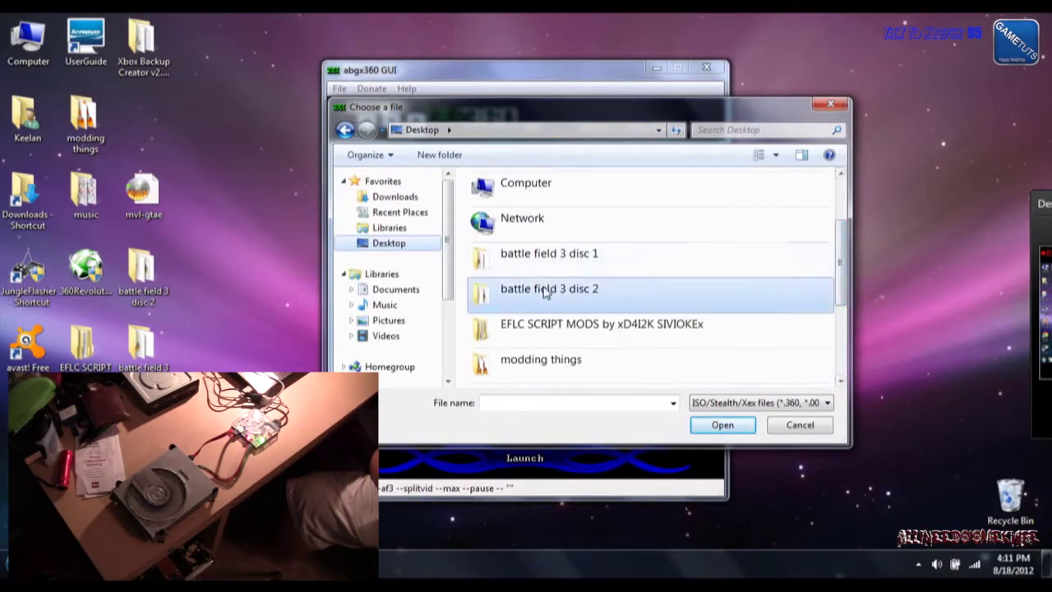
double_click(526, 199)
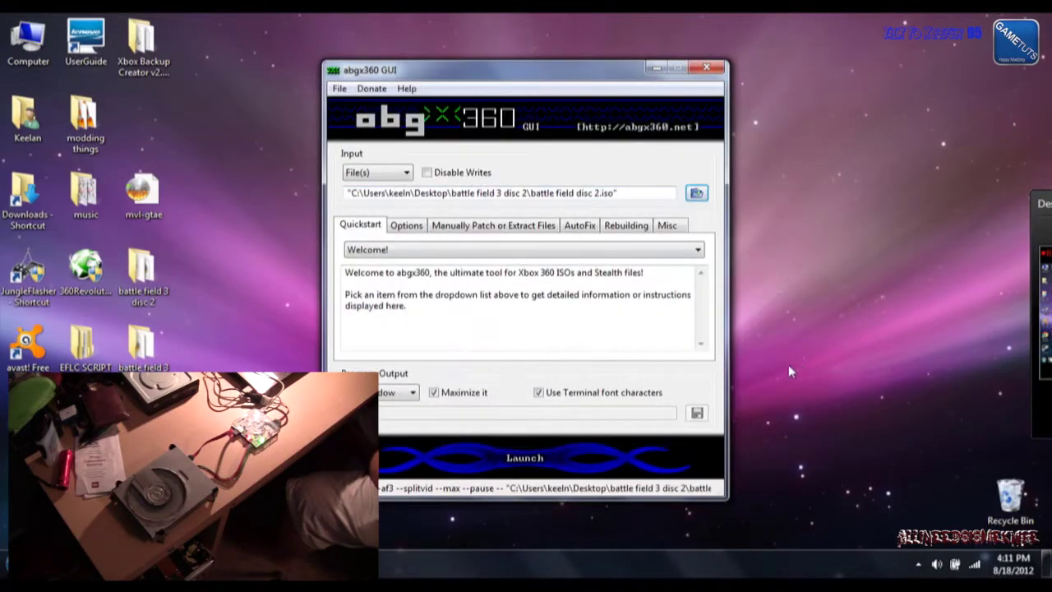
Launch the abgx360 check on the loaded disc image and close the program when it is done
click(496, 463)
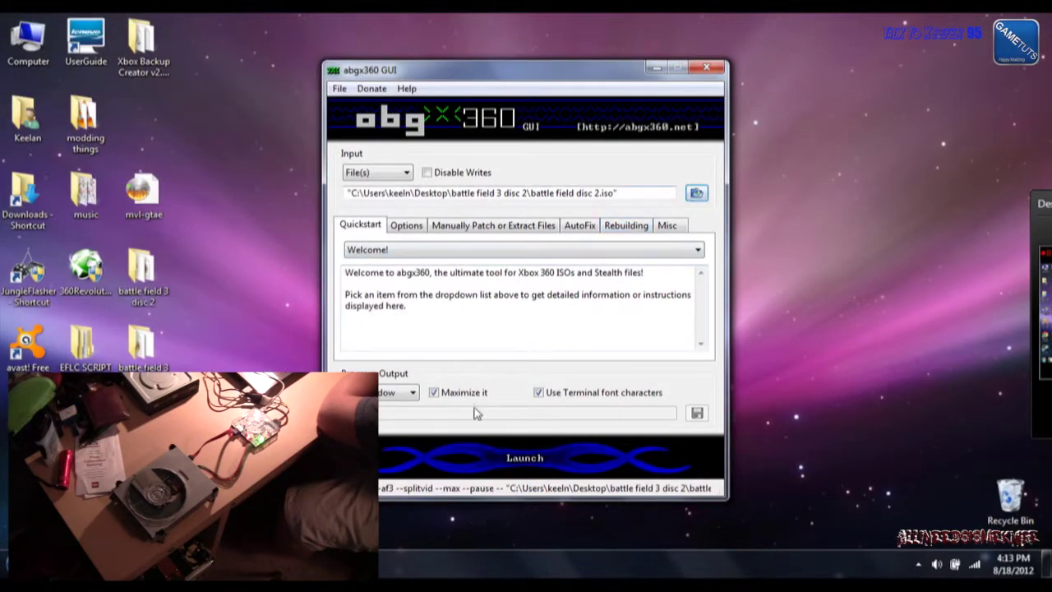
click(190, 260)
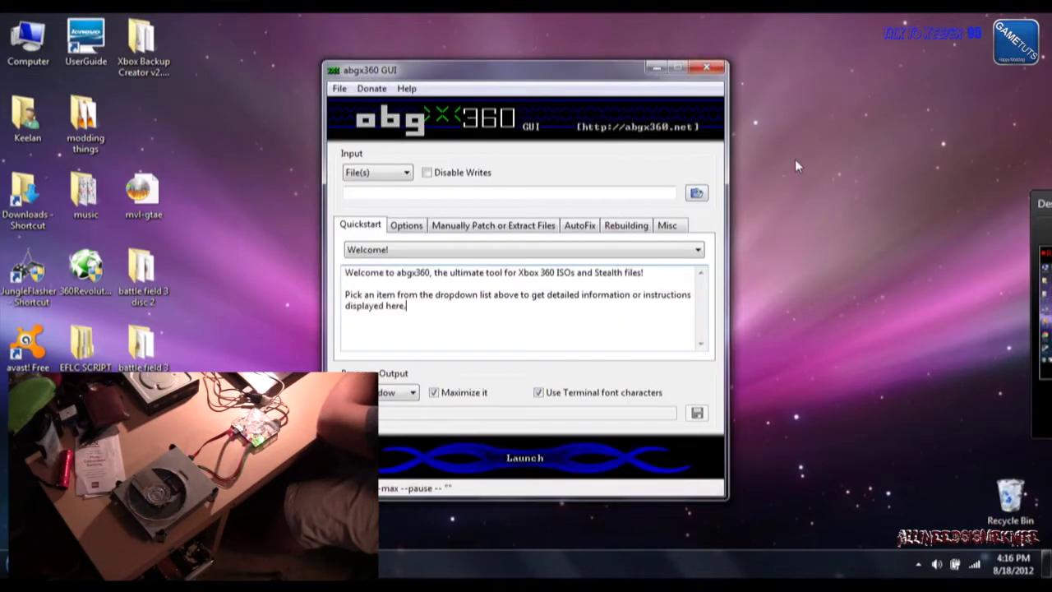
click(703, 70)
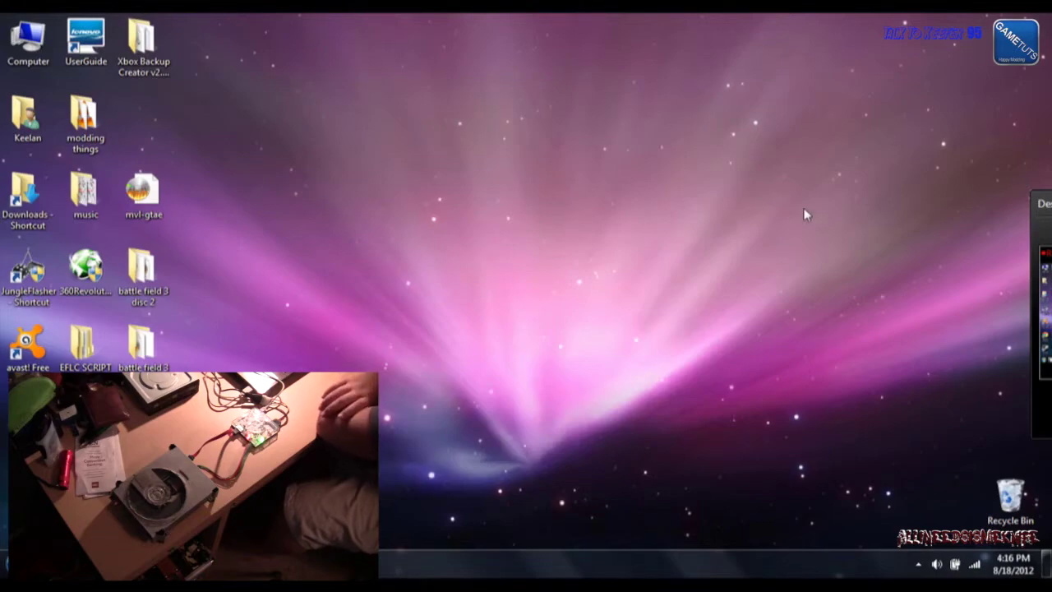